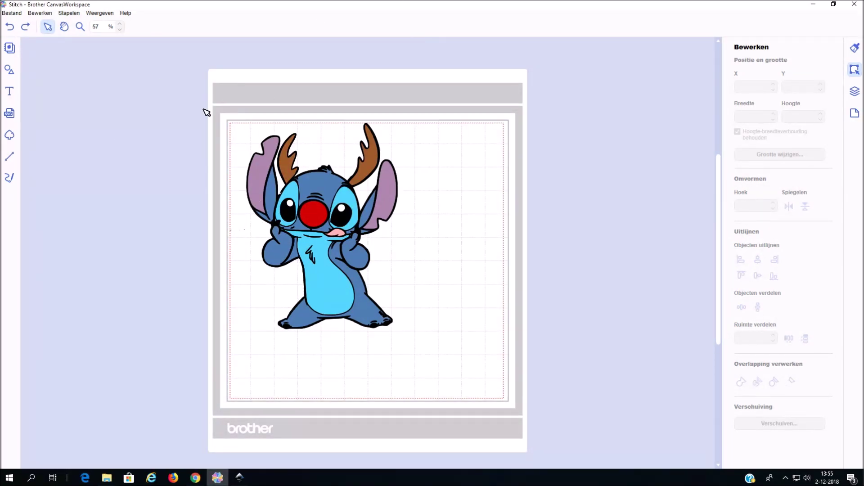
Scale the entire Stitch figure proportionally to a width of 61.6 mm.
left_click_drag(186, 84, 474, 403)
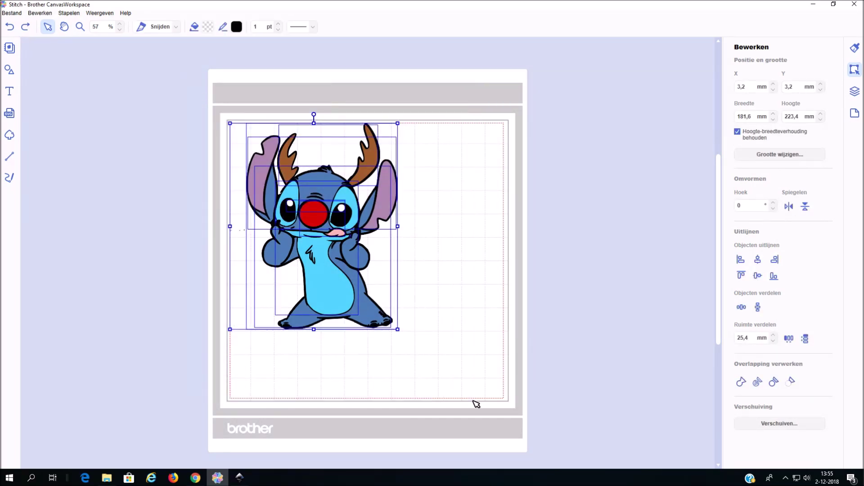
left_click(773, 119)
left_click(773, 118)
left_click(773, 119)
left_click(773, 118)
left_click(773, 119)
left_click(773, 119)
left_click(773, 119)
left_click(773, 119)
left_click(773, 118)
left_click(773, 118)
left_click(773, 118)
left_click(773, 119)
left_click(773, 119)
left_click(773, 119)
left_click(773, 119)
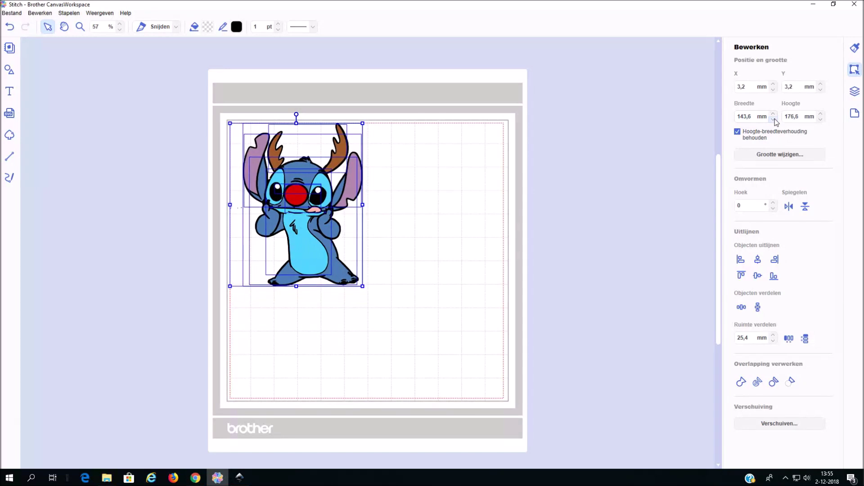
left_click(774, 118)
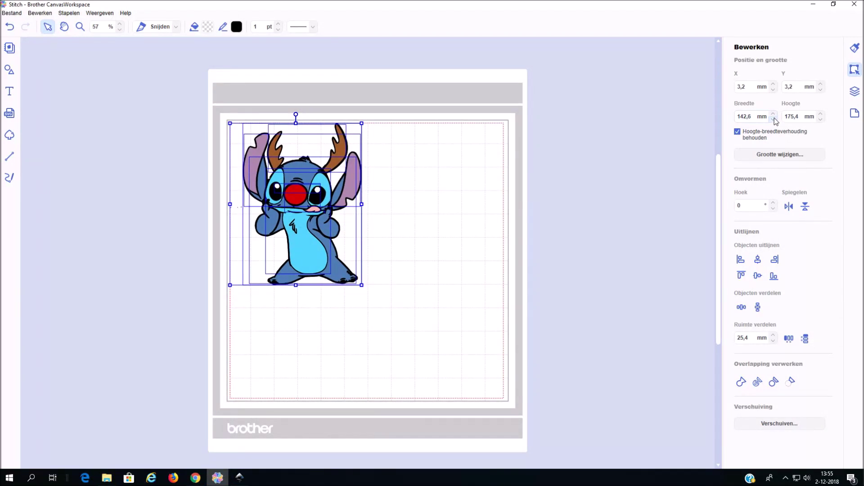
left_click(774, 119)
left_click(774, 119)
left_click(773, 119)
left_click(773, 118)
left_click(773, 119)
left_click(773, 119)
left_click(773, 119)
left_click(773, 119)
left_click(773, 119)
left_click(773, 119)
left_click(773, 119)
left_click(773, 119)
left_click(773, 119)
left_click(773, 119)
left_click(773, 118)
left_click(773, 118)
left_click(773, 118)
left_click(773, 118)
left_click(774, 119)
left_click(773, 118)
left_click(773, 119)
left_click(773, 118)
left_click(773, 119)
left_click(773, 119)
left_click(774, 119)
left_click(773, 119)
left_click(773, 119)
left_click(773, 119)
left_click(773, 118)
left_click(774, 119)
left_click(773, 118)
left_click(773, 118)
left_click(773, 119)
left_click(773, 119)
left_click(773, 118)
left_click(773, 119)
left_click(773, 118)
left_click(773, 119)
left_click(773, 119)
left_click(773, 119)
left_click(773, 119)
left_click(773, 118)
left_click(773, 119)
left_click(773, 119)
left_click(773, 119)
left_click(774, 119)
left_click(773, 119)
left_click(773, 119)
left_click(774, 119)
left_click(774, 119)
left_click(774, 119)
left_click(774, 118)
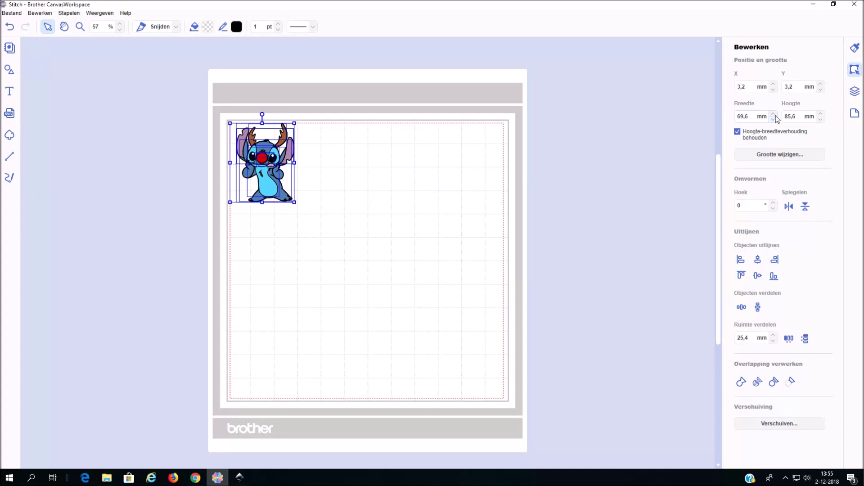
left_click(774, 114)
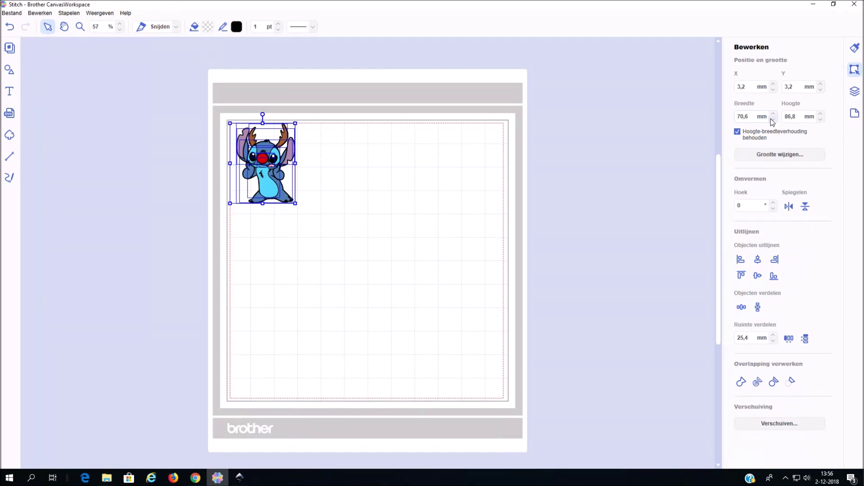
left_click(772, 119)
left_click(773, 119)
left_click(773, 119)
left_click(772, 120)
left_click(772, 119)
left_click(772, 119)
left_click(773, 120)
left_click(772, 119)
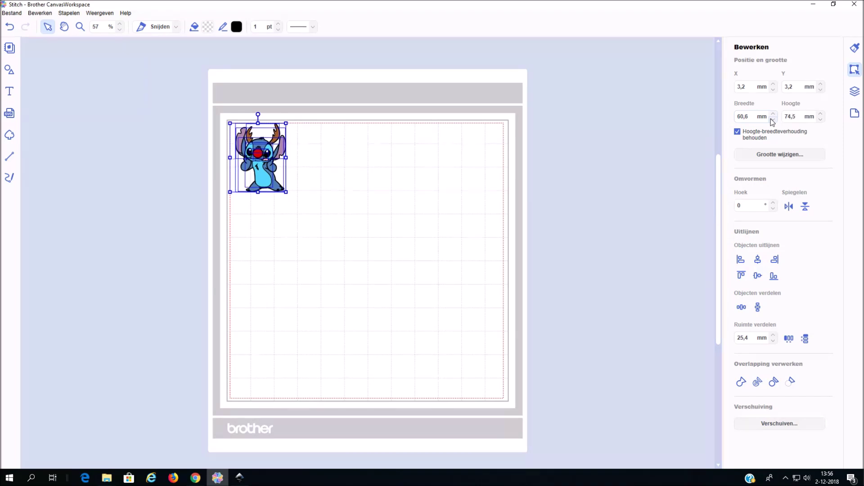
left_click(775, 114)
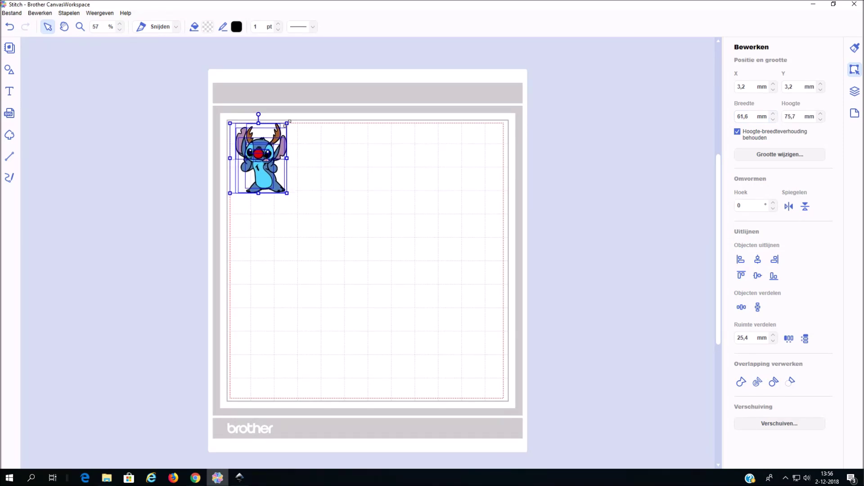
left_click(328, 193)
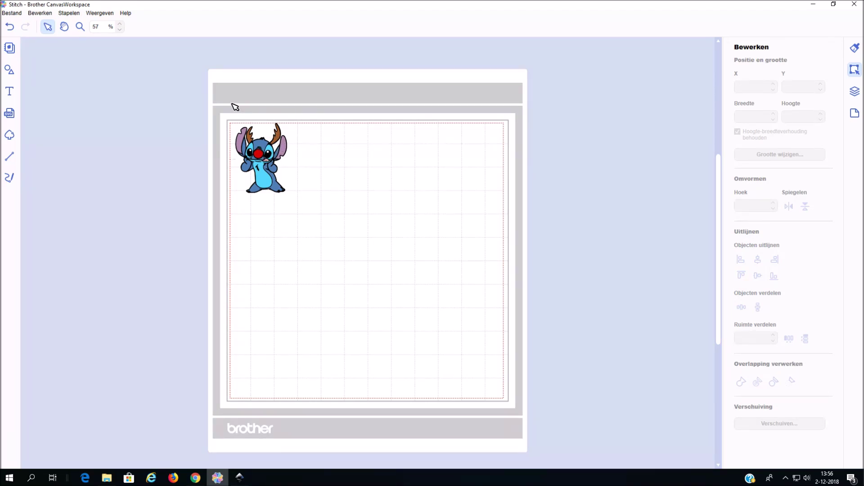
Delete the tiny stray specks beside the figure, near the left edge of the cutting area.
scroll(289, 169, "up", 4, "ctrl")
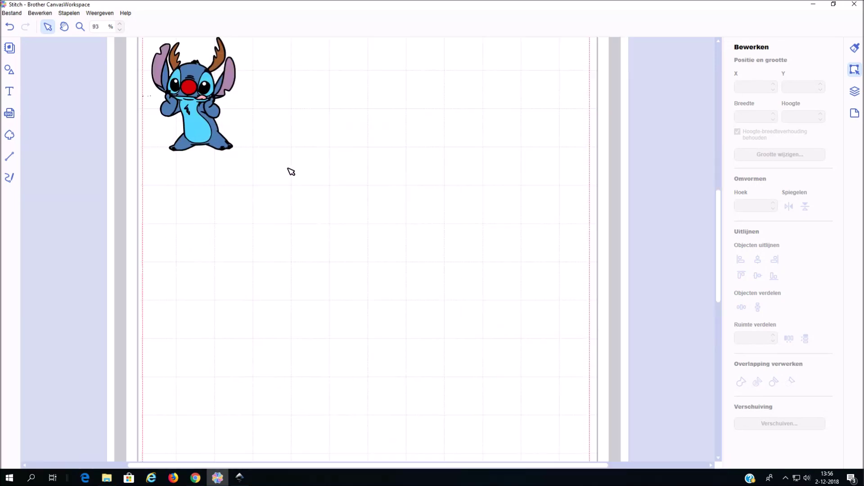
scroll(265, 179, "up", 3)
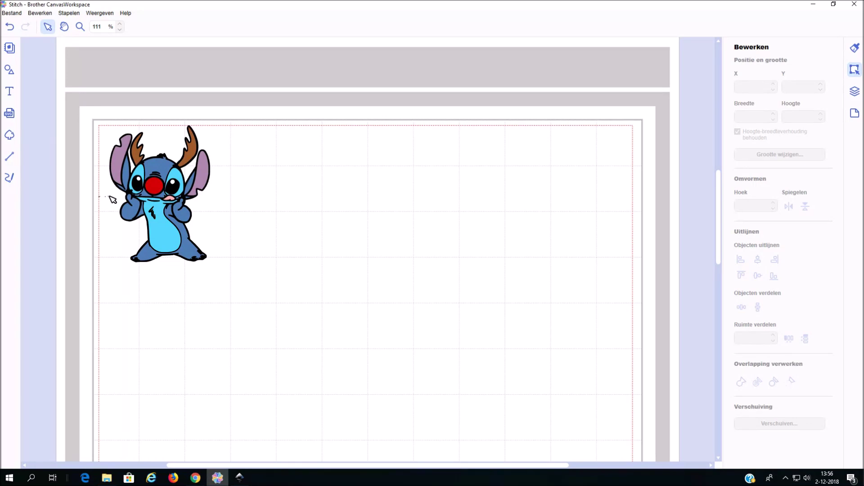
left_click(105, 198)
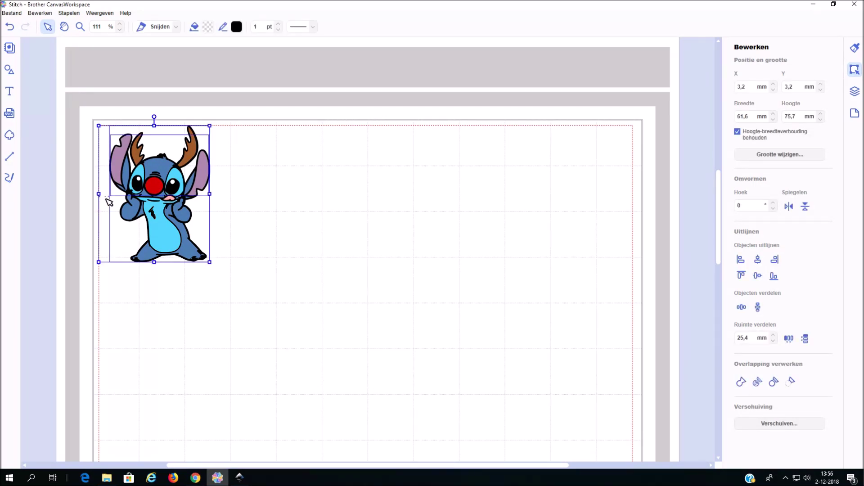
left_click(105, 199)
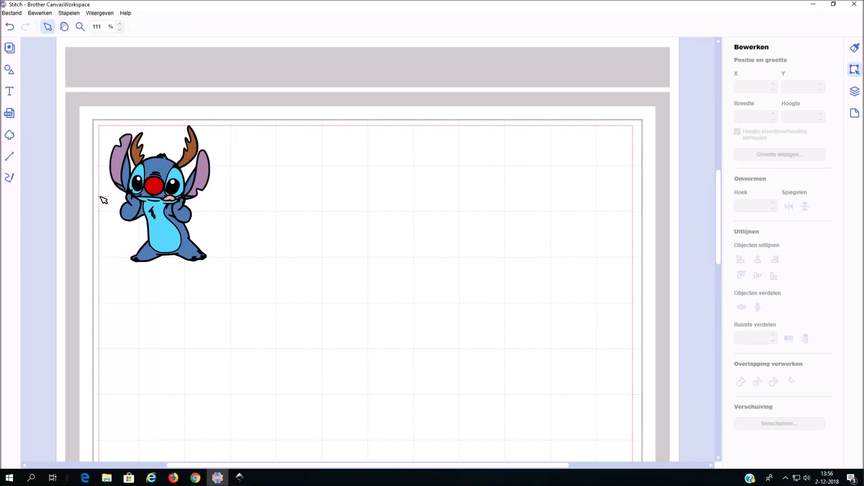
left_click(171, 185)
double_click(171, 185)
key("Escape")
scroll(110, 199, "up", 4)
left_click_drag(313, 464, 172, 447)
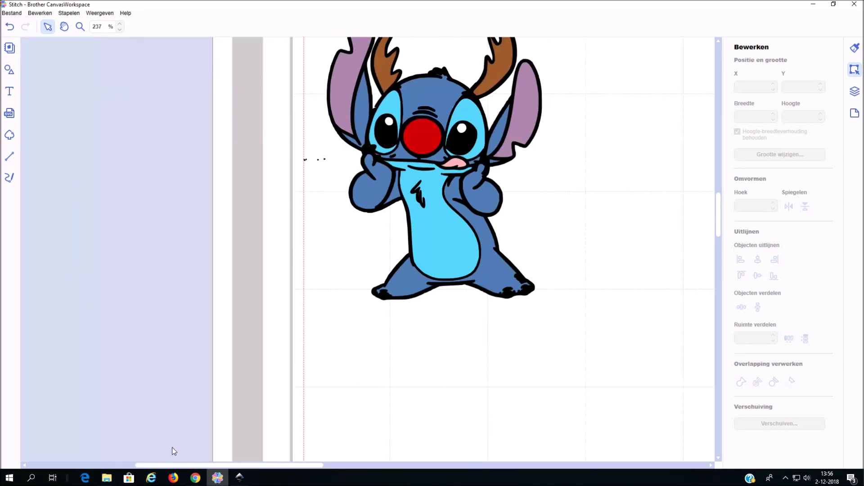
left_click(300, 161)
left_click(286, 153)
left_click_drag(285, 152, 319, 170)
left_click(308, 166)
left_click(319, 170)
left_click(331, 172)
key("Delete")
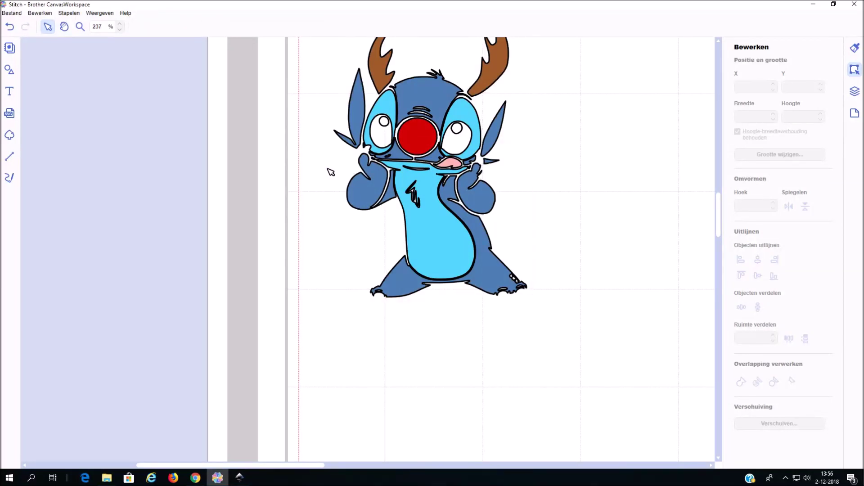
Undo the last deletion and delete only the remaining stray speck beside the figure's left ear.
key("ctrl+z")
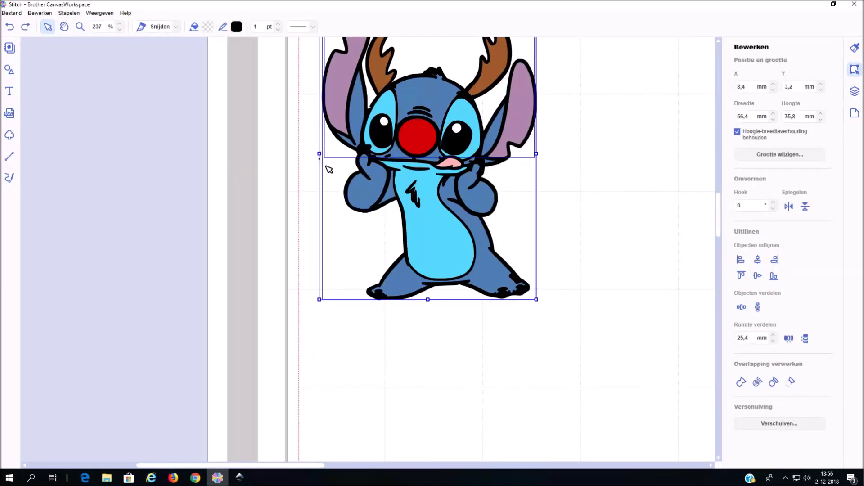
left_click(325, 162)
left_click(320, 157)
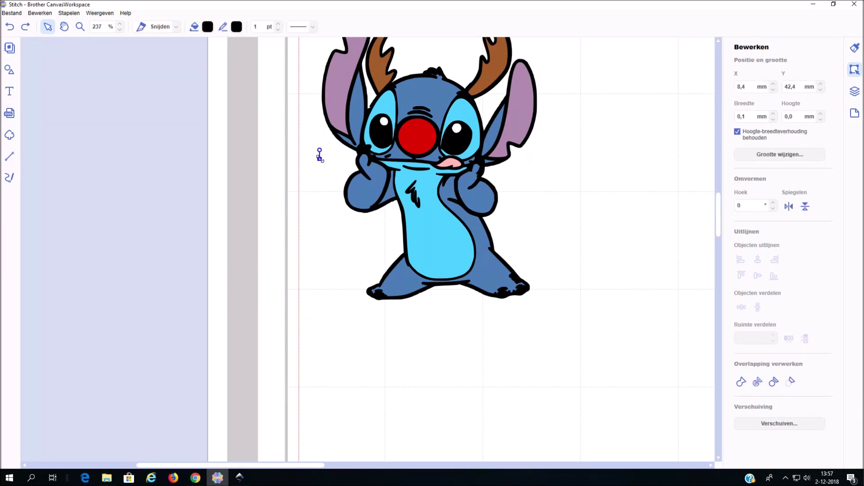
key("Delete")
Move the dark blue, black, light blue and purple layers off the mat one by one.
scroll(523, 196, "up", 3)
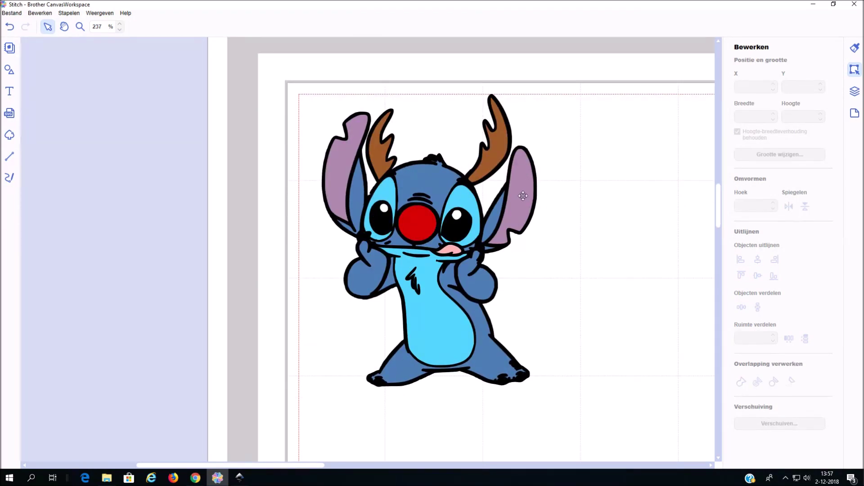
scroll(523, 196, "down", 5)
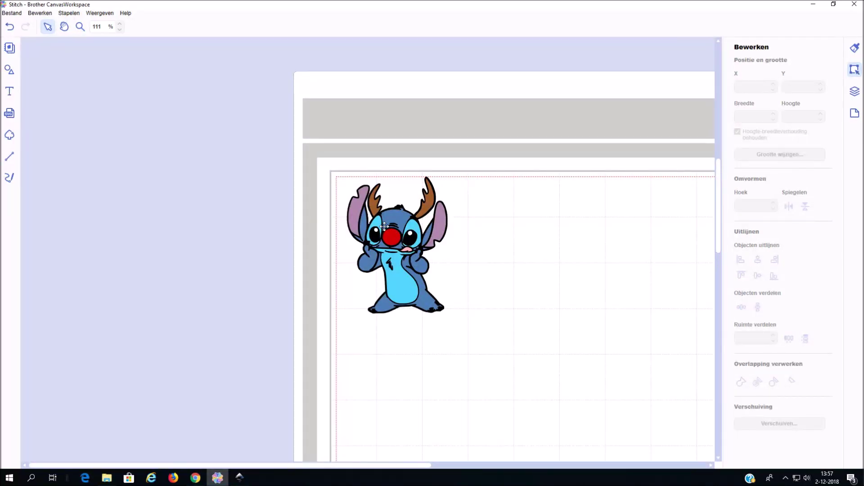
left_click_drag(389, 222, 218, 112)
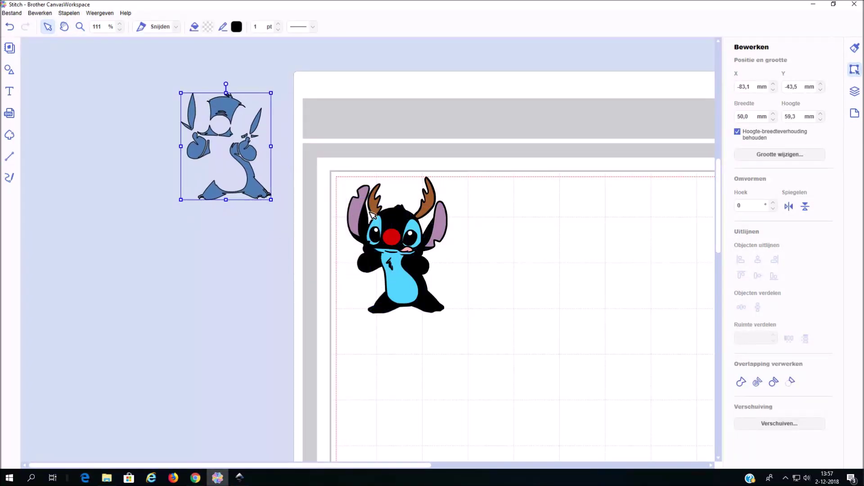
left_click_drag(386, 216, 212, 250)
left_click(400, 275)
left_click_drag(400, 274, 134, 155)
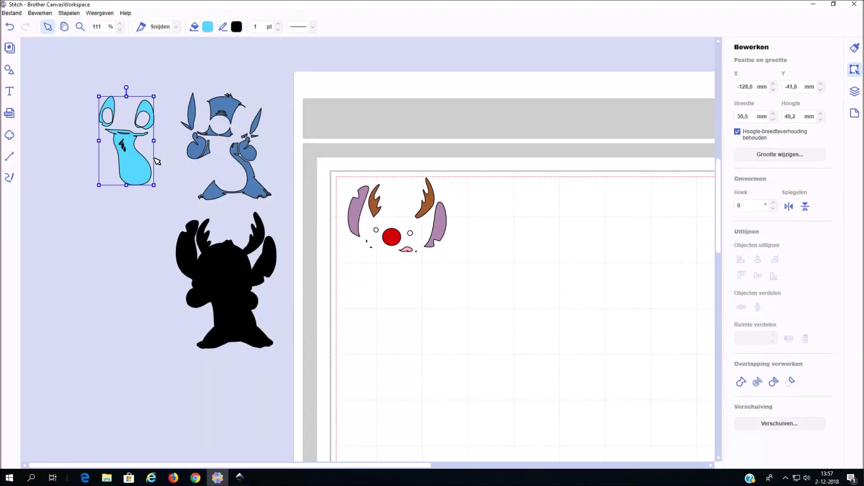
left_click_drag(436, 228, 144, 260)
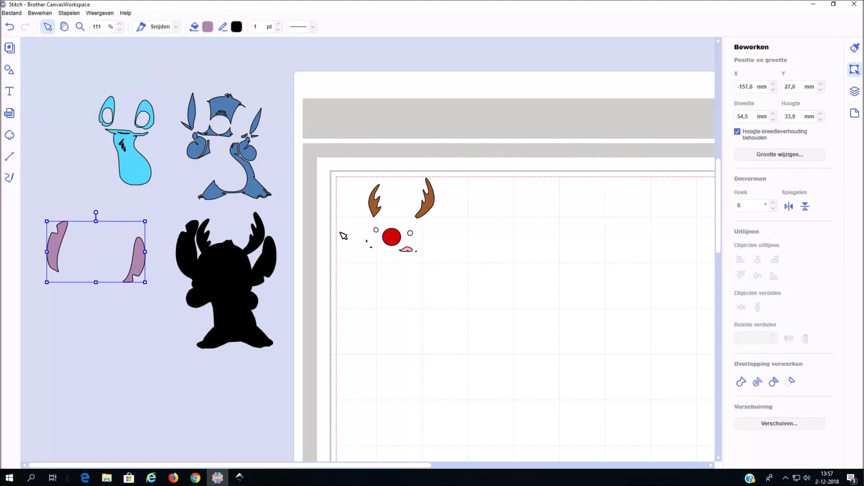
Undo the layer moves to reassemble the figure on the mat.
key("ctrl+z")
key("ctrl+z")
key("ctrl+z")
key("ctrl+z")
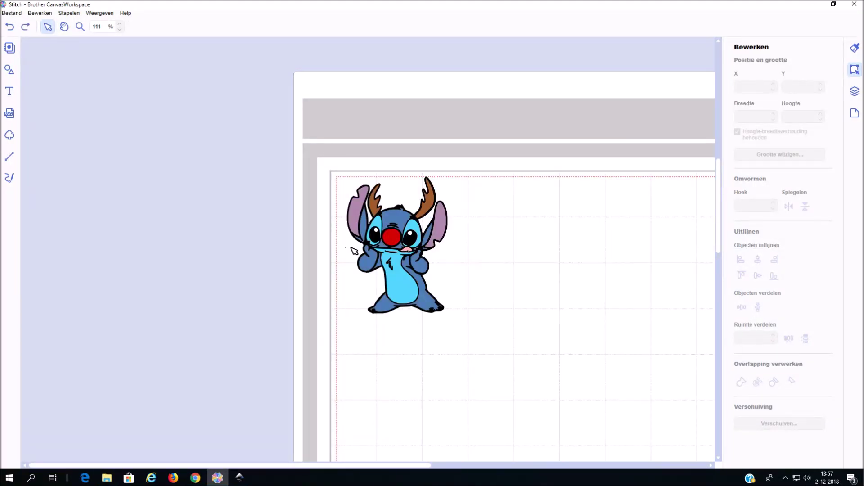
Move the purple ears, the brown antlers and the black silhouette off the mat into the empty workspace.
left_click_drag(359, 235, 228, 154)
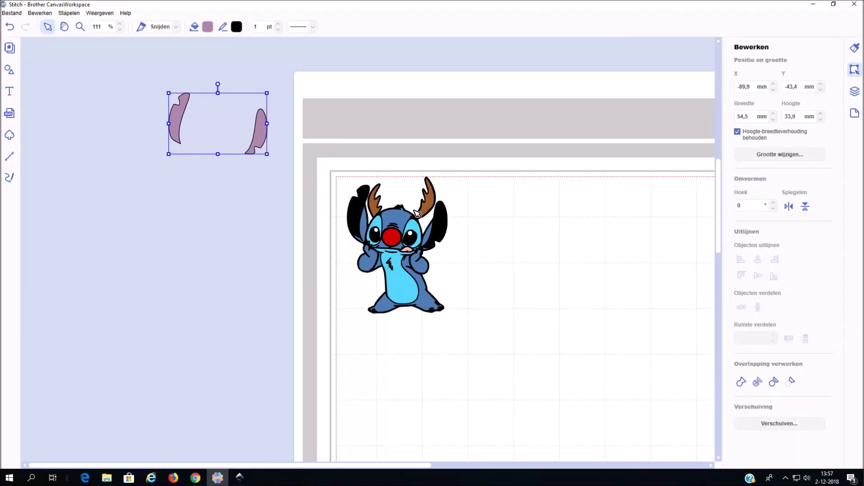
left_click_drag(427, 207, 246, 198)
left_click_drag(376, 228, 360, 230)
key("ctrl+z")
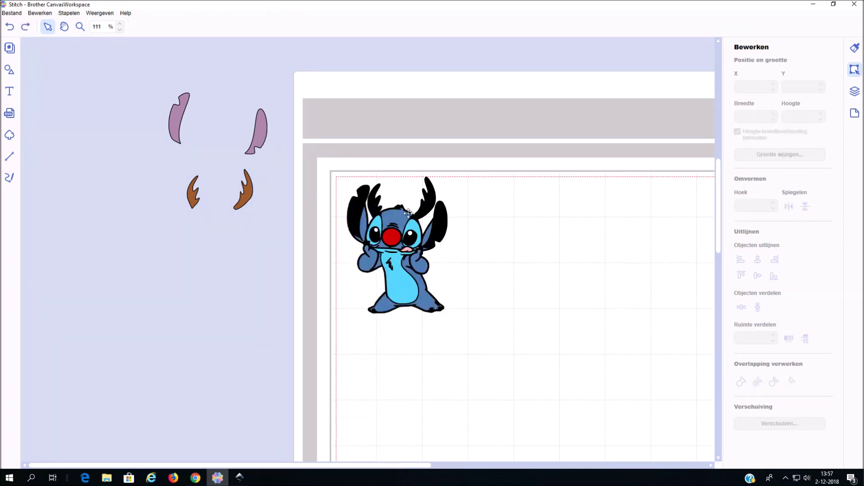
left_click_drag(426, 201, 190, 253)
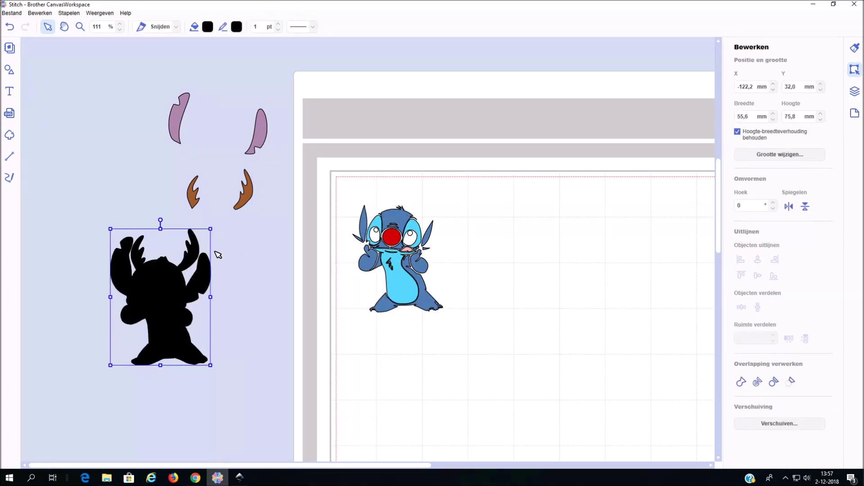
Move the red nose with the tongue, the light blue layer and the white eye highlights off the mat.
left_click(393, 238)
left_click_drag(393, 238, 126, 156)
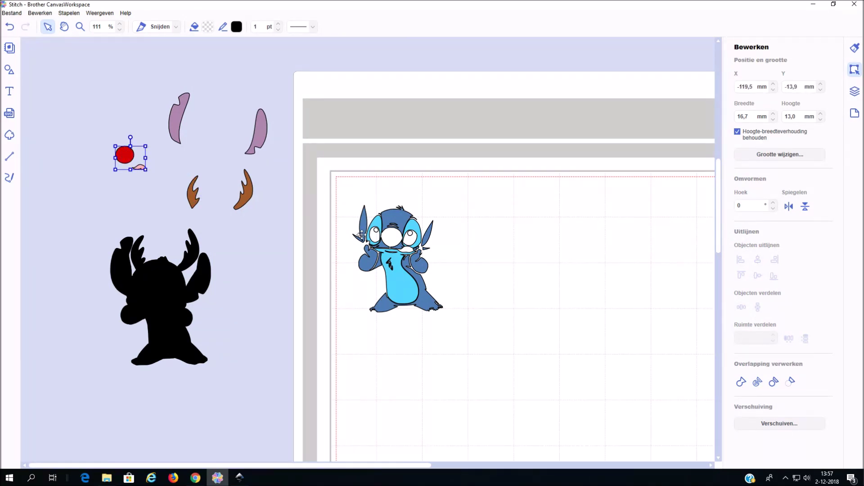
left_click_drag(398, 286, 244, 300)
left_click_drag(471, 179, 337, 313)
left_click(411, 232)
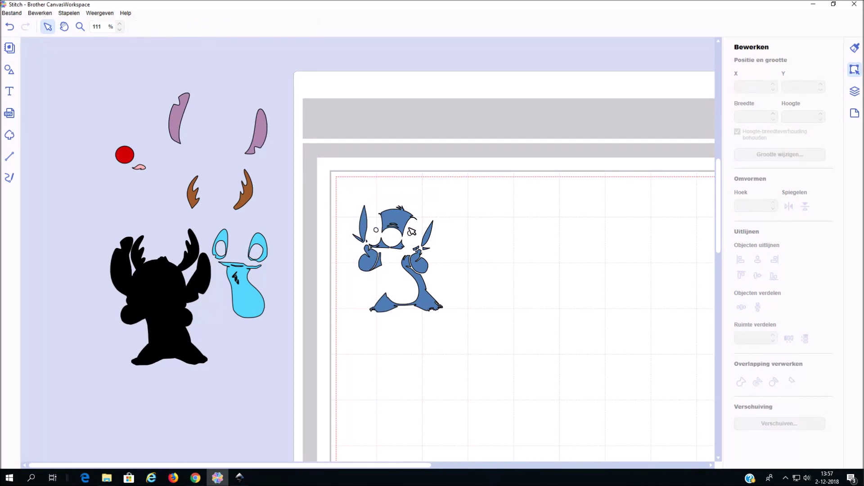
left_click_drag(410, 234, 269, 137)
Group all remaining dark blue body parts and move the group off the mat.
left_click_drag(333, 179, 479, 351)
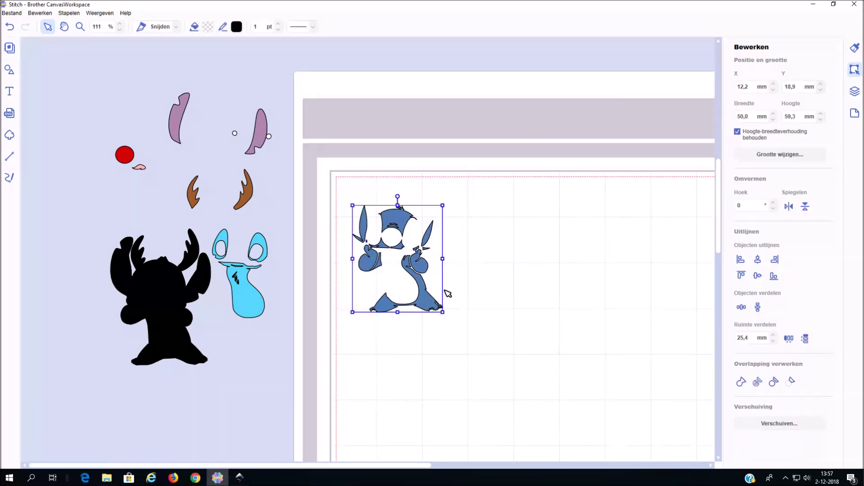
right_click(432, 301)
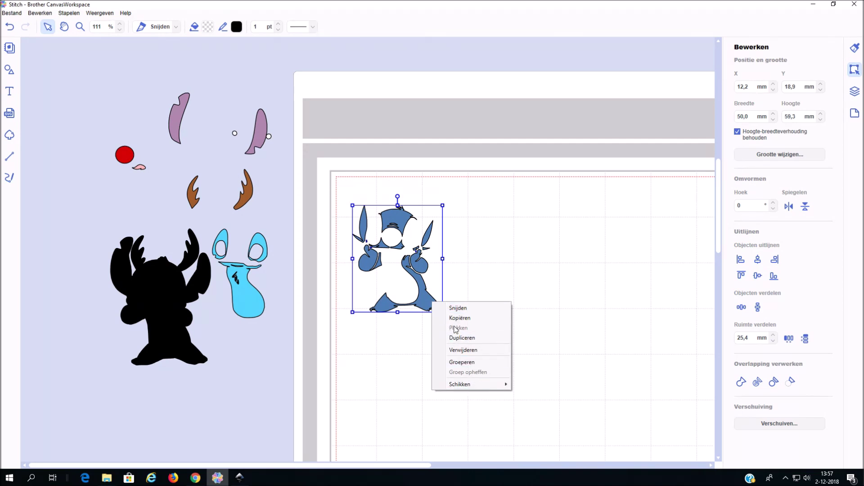
left_click(462, 362)
left_click_drag(430, 298, 149, 283)
Rearrange the antlers, ears, white eye highlights and red nose layers beside the mat so they do not overlap.
left_click(230, 285)
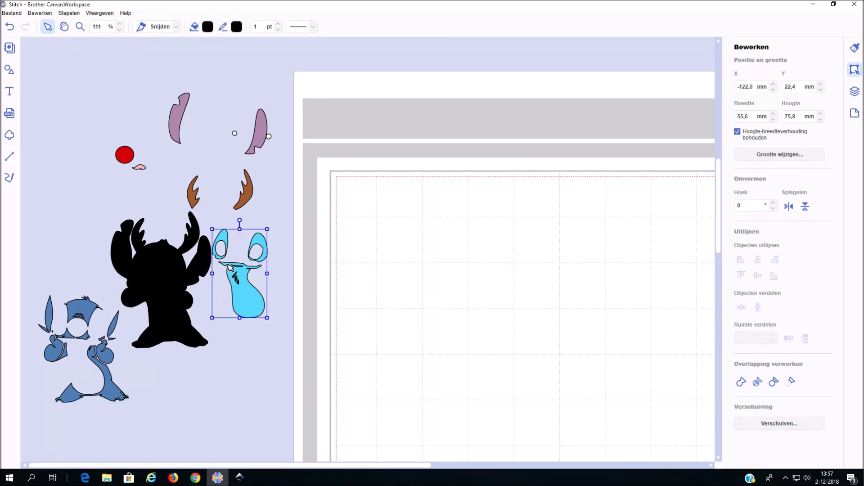
left_click_drag(239, 201, 238, 199)
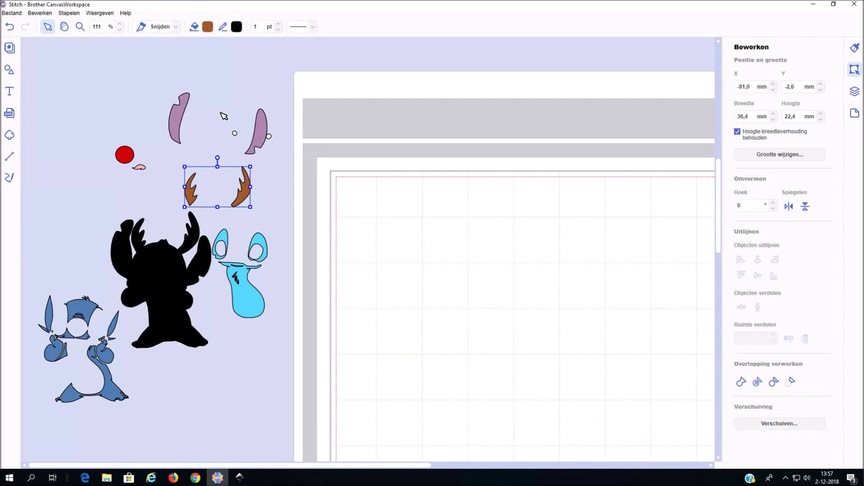
left_click_drag(177, 126, 180, 109)
left_click_drag(233, 133, 218, 147)
left_click(132, 145)
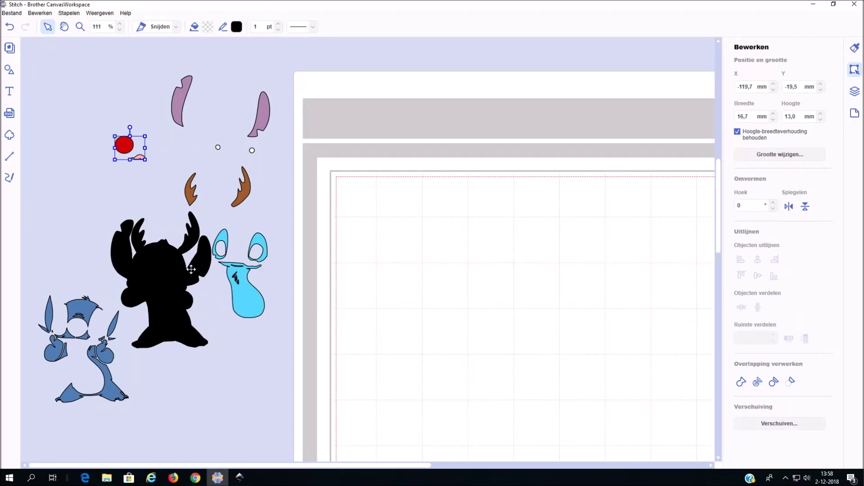
Move the black silhouette onto the mat and try to transfer the design as an FCM file over the internet.
left_click_drag(170, 272, 413, 248)
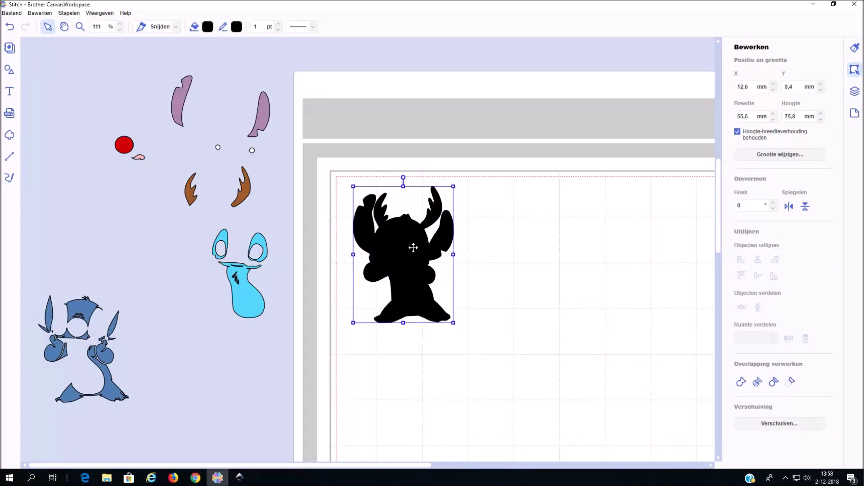
left_click(10, 47)
left_click(13, 13)
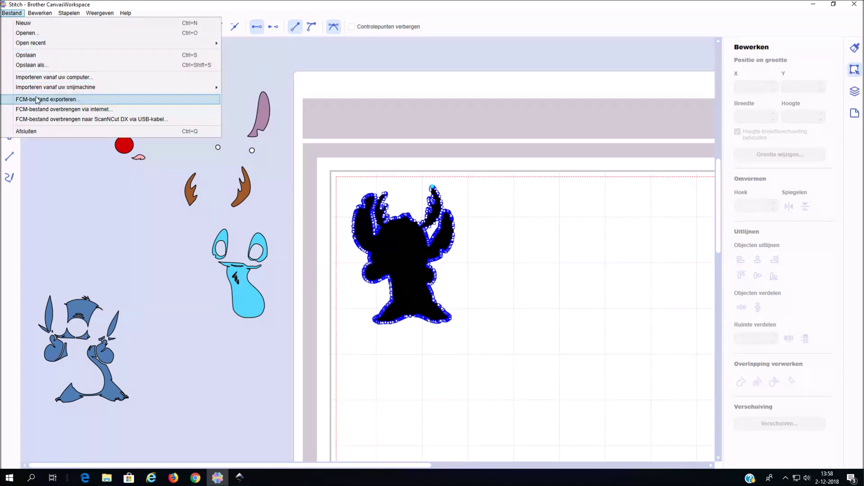
mouse_move(40, 92)
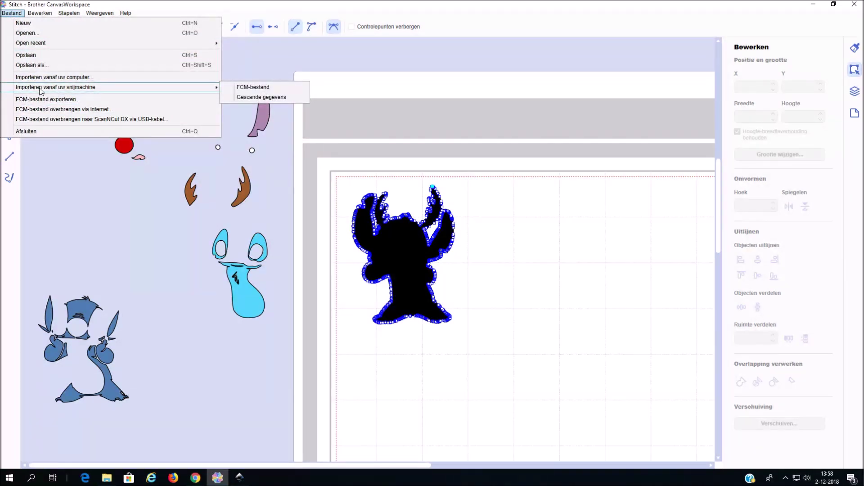
left_click(48, 110)
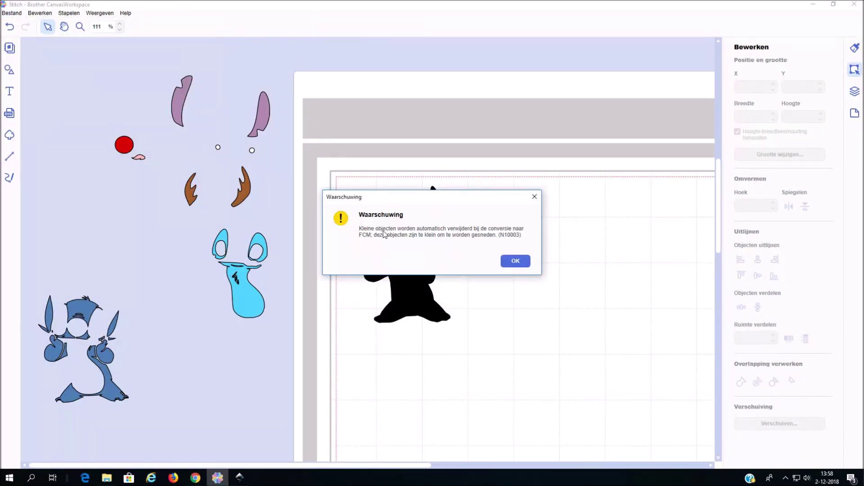
left_click(523, 262)
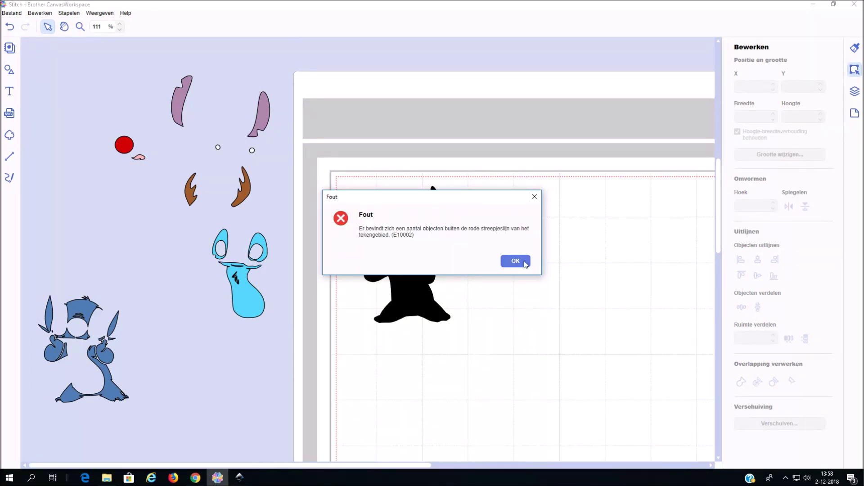
left_click(525, 264)
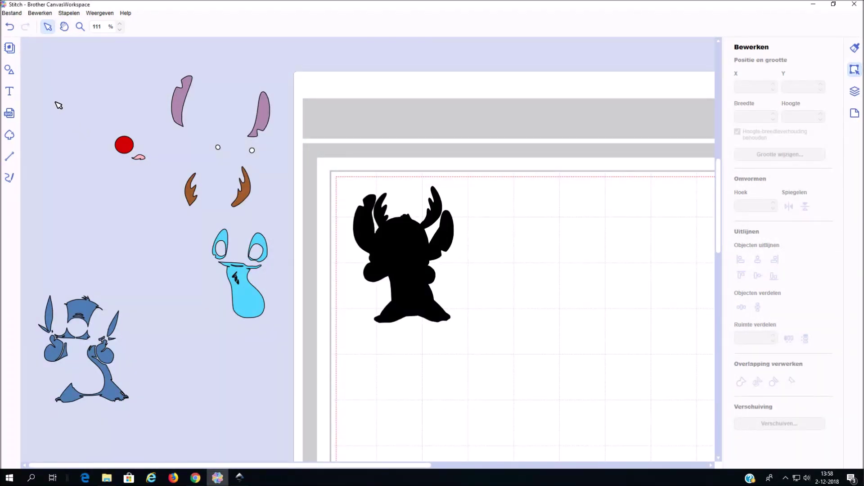
Transfer only the black silhouette as an FCM file over the internet, temporarily deleting all the layers beside the mat.
left_click_drag(21, 62, 286, 437)
key("Delete")
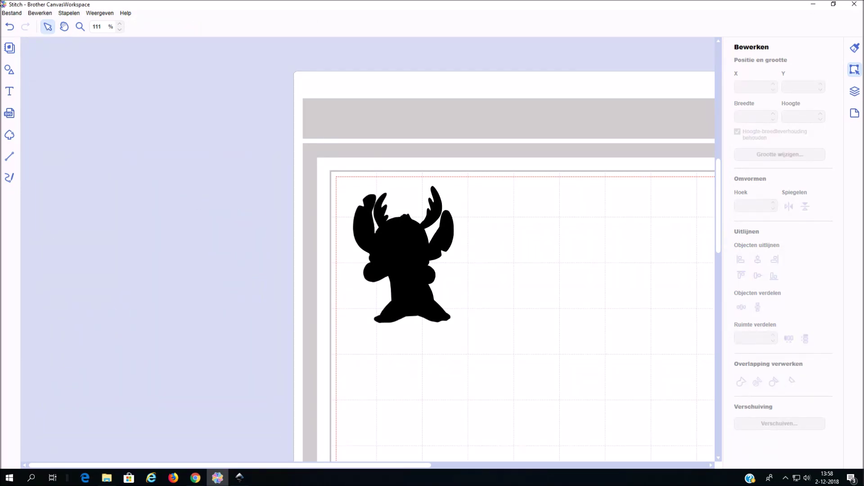
left_click(14, 13)
left_click(99, 109)
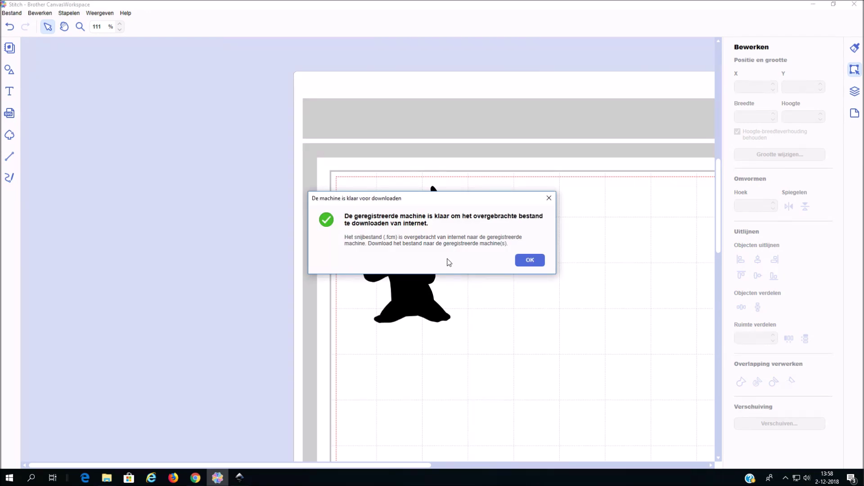
left_click(531, 260)
left_click(15, 29)
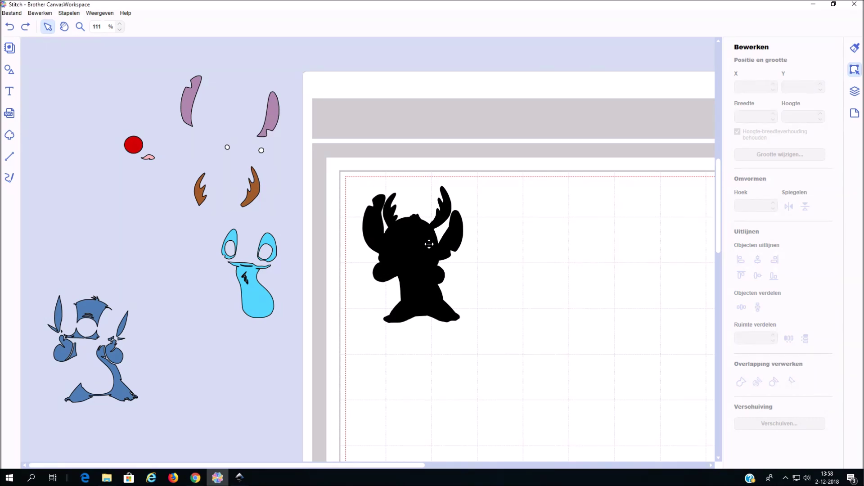
Swap the black silhouette on the mat for the dark blue body layer and delete all layers left beside the mat.
left_click_drag(416, 229, 216, 368)
left_click_drag(81, 302, 396, 198)
left_click_drag(54, 51, 294, 448)
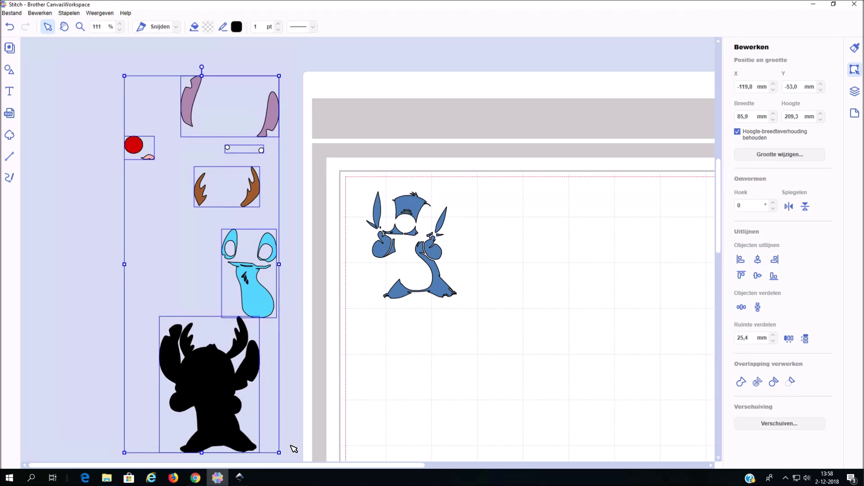
key("Delete")
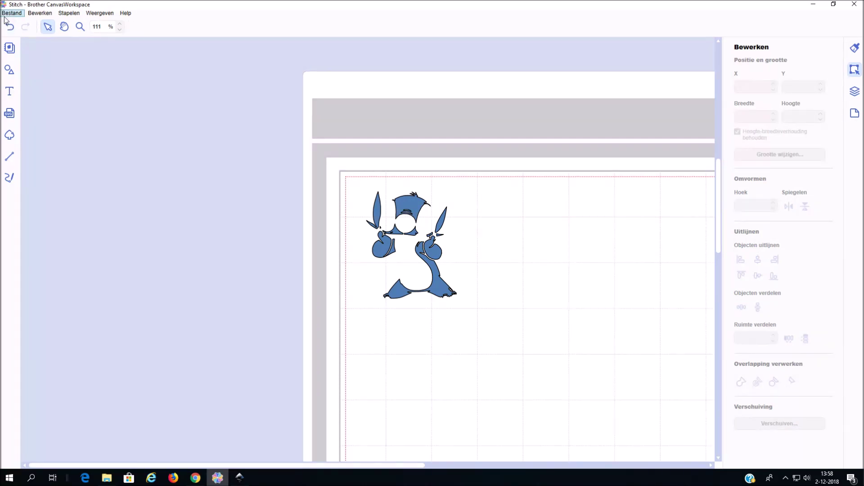
left_click(12, 13)
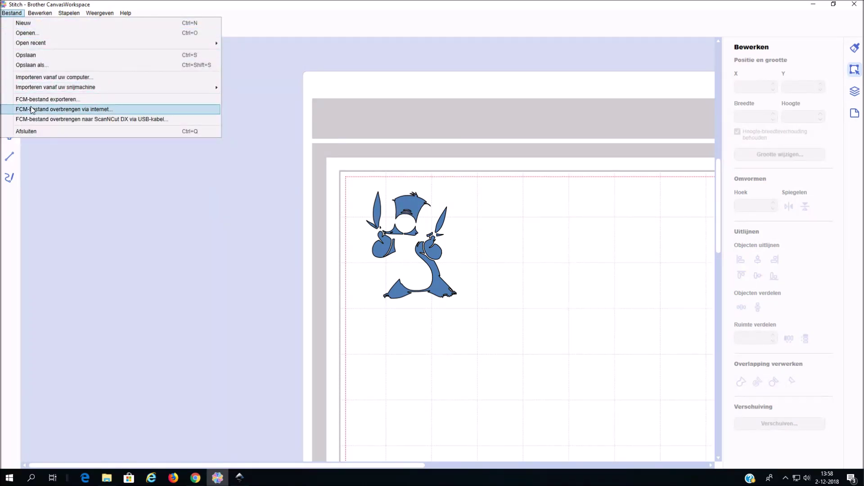
left_click(295, 254)
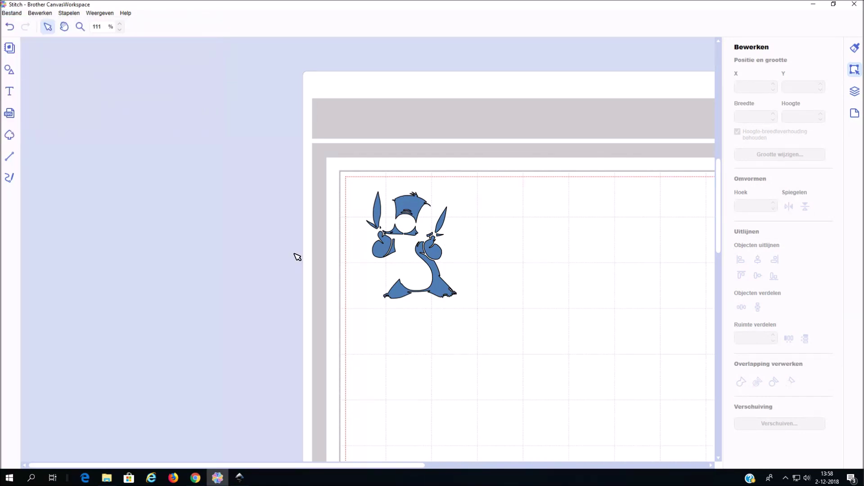
Undo the layer deletion and the moves of the dark blue body layer and the black silhouette.
key("ctrl+z")
key("ctrl+z")
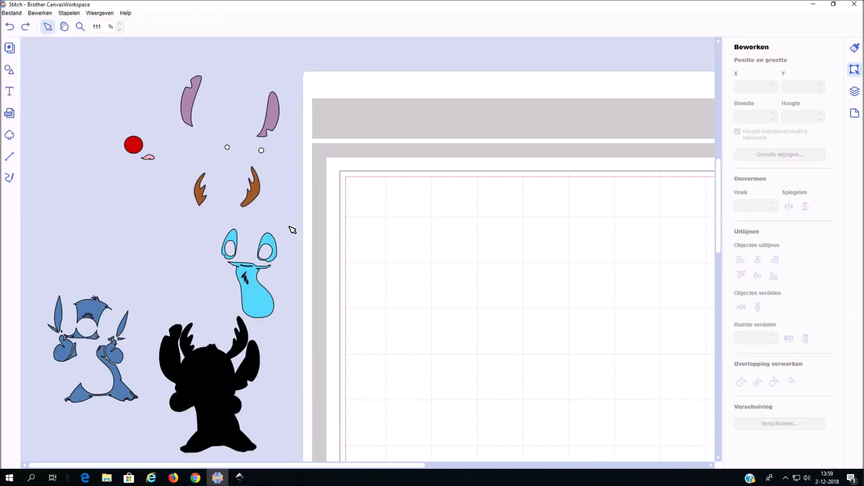
key("ctrl+z")
key("ctrl+z")
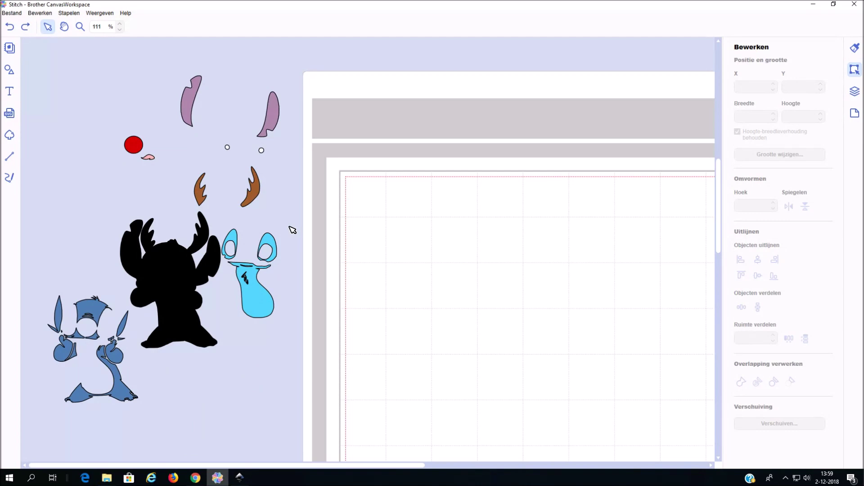
key("ctrl+z")
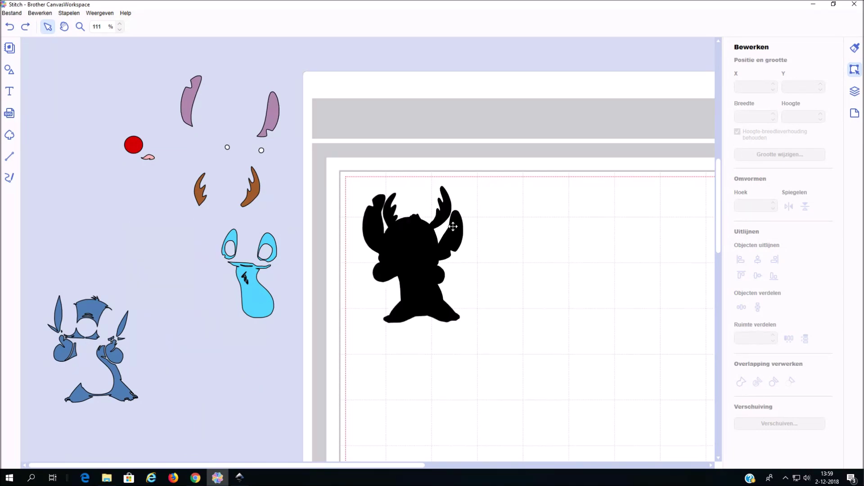